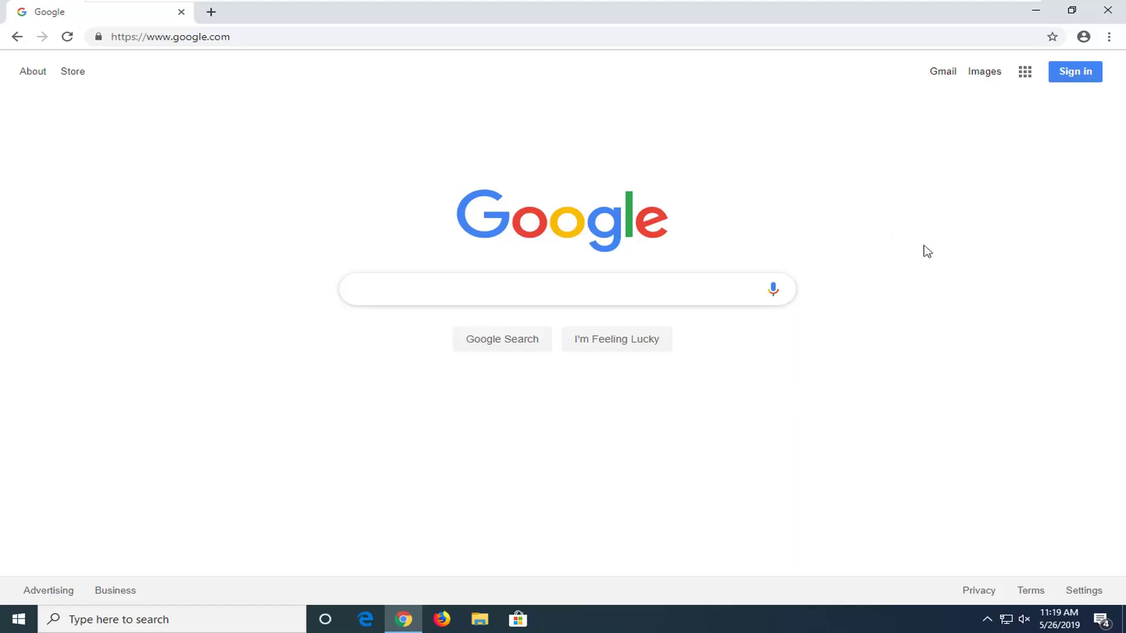
- Open Chrome's main three-dot menu to reach Settings
left_click(1110, 38)
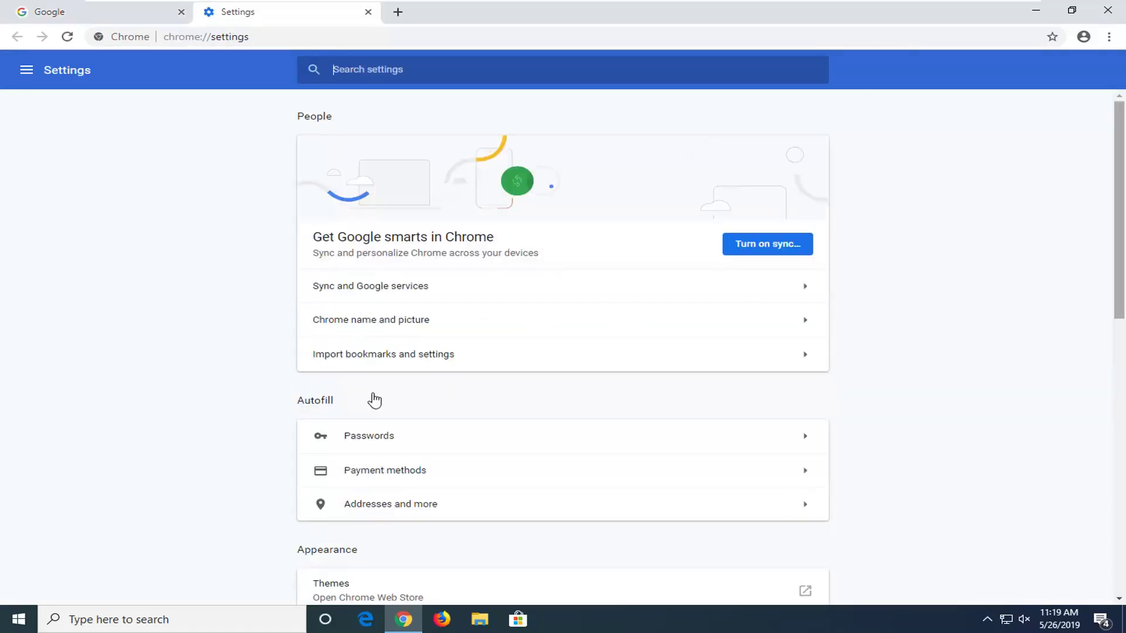
scroll(348, 329, "down", 2)
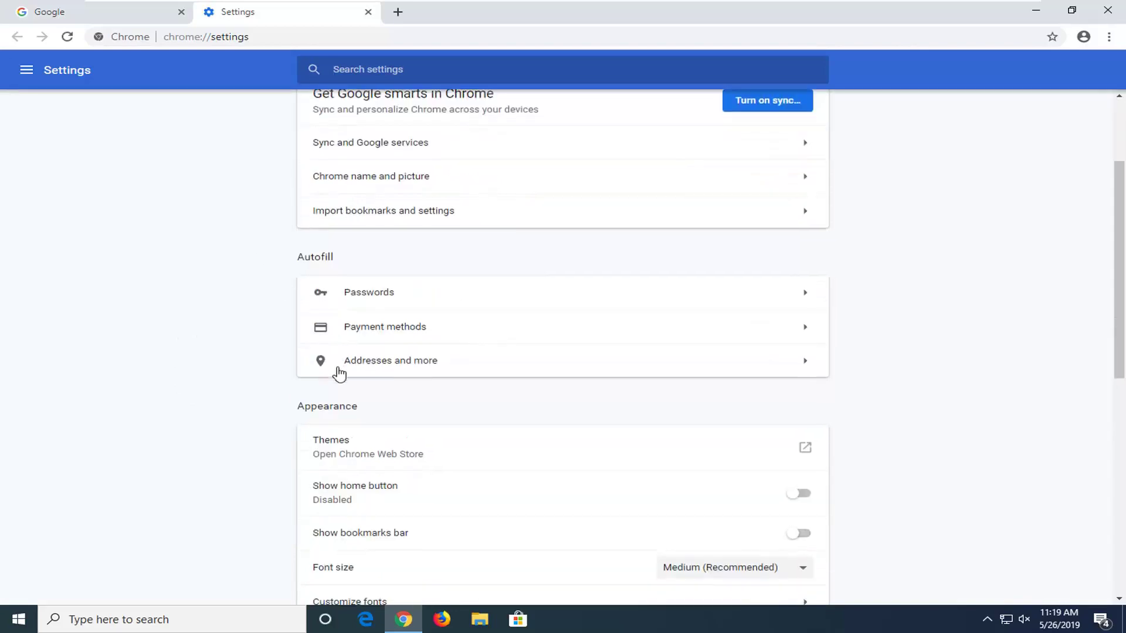
scroll(339, 374, "down", 3)
scroll(349, 364, "down", 2)
scroll(387, 414, "down", 2)
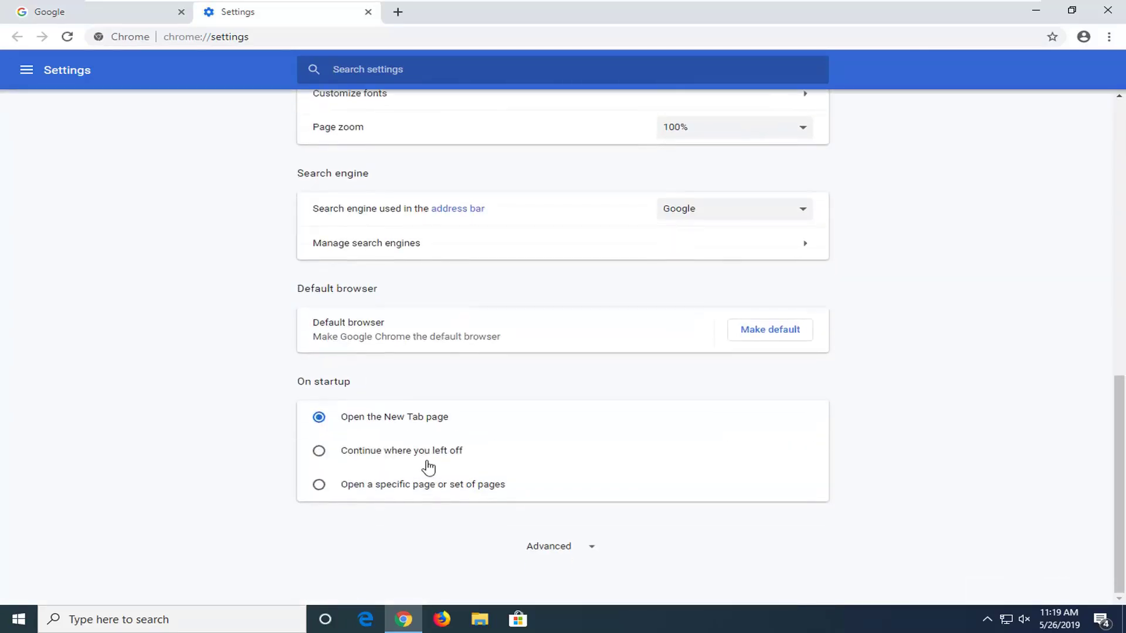
scroll(424, 463, "up", 7)
scroll(446, 450, "down", 5)
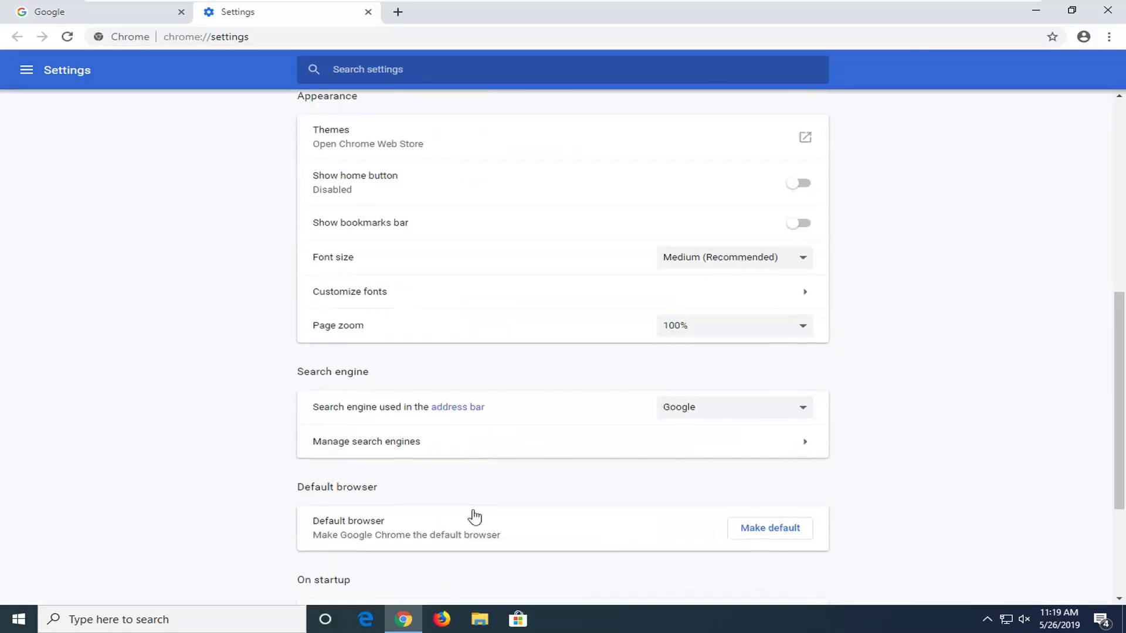
scroll(475, 517, "down", 3)
- Expand Advanced settings and open Clear browsing data under Privacy and security
left_click(555, 548)
scroll(457, 510, "down", 6)
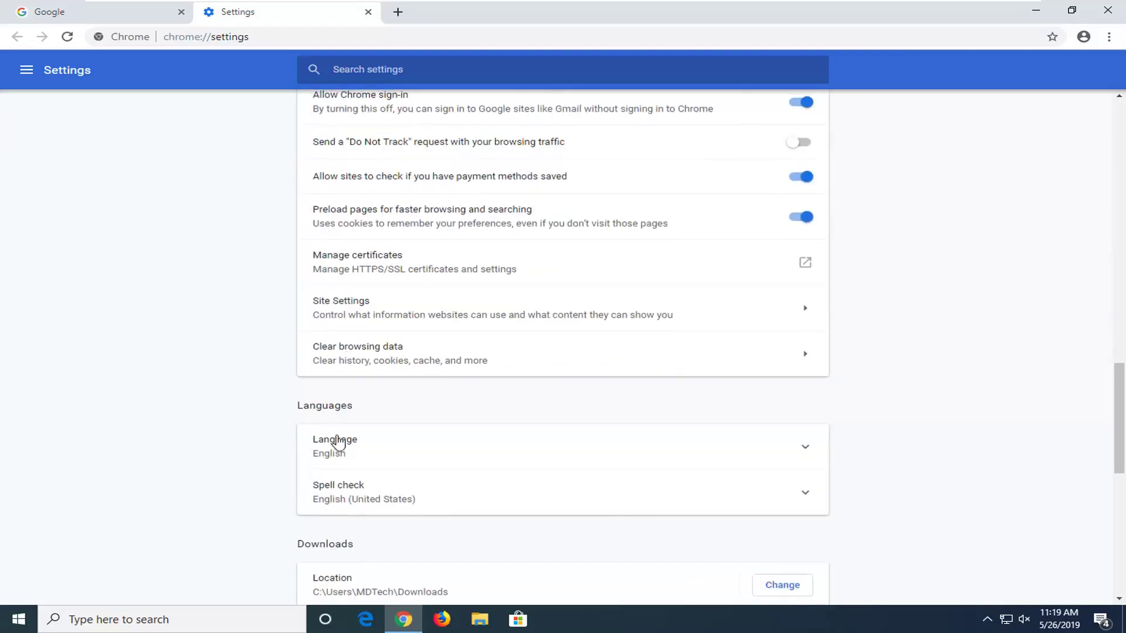
scroll(334, 443, "up", 2)
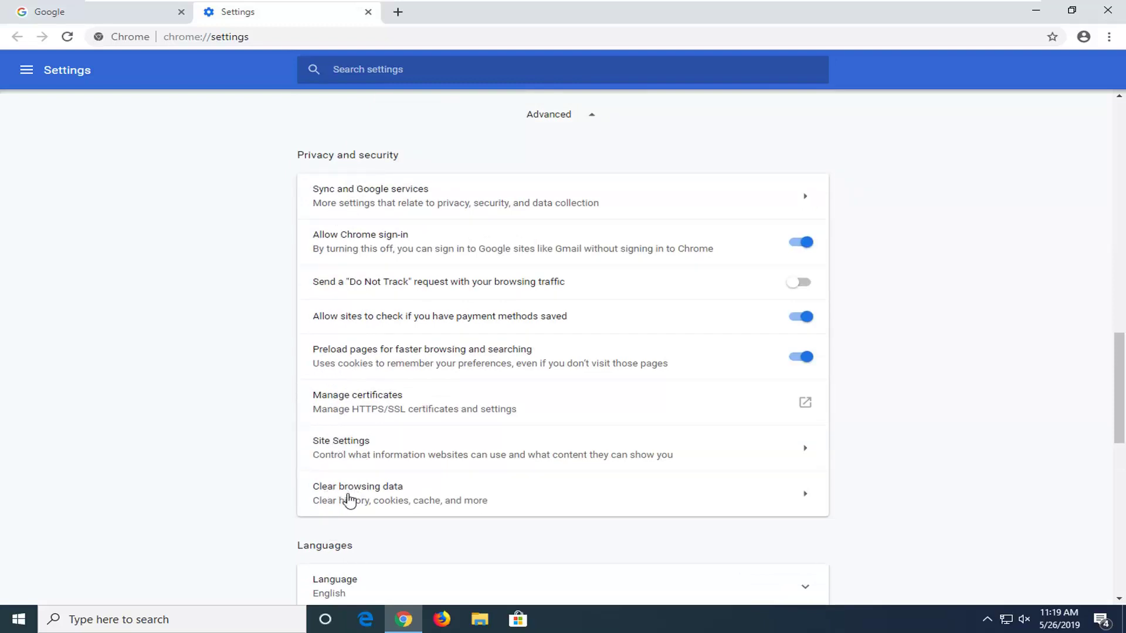
left_click(443, 501)
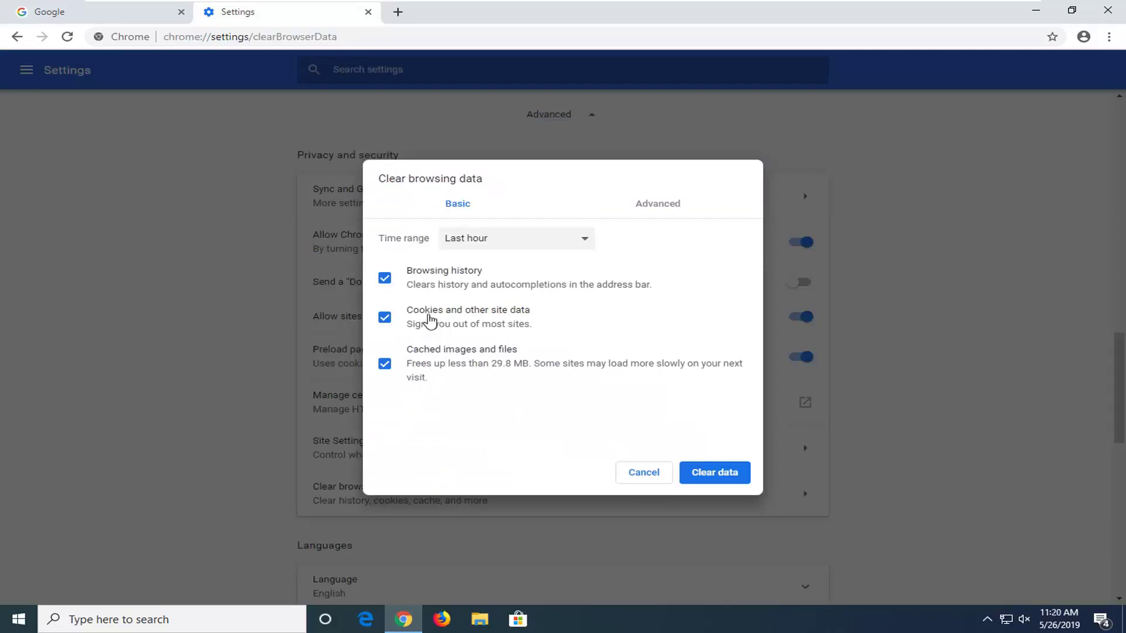
- Clear all-time cookies and cached files, leaving Browsing history unchecked
left_click(384, 278)
left_click(509, 250)
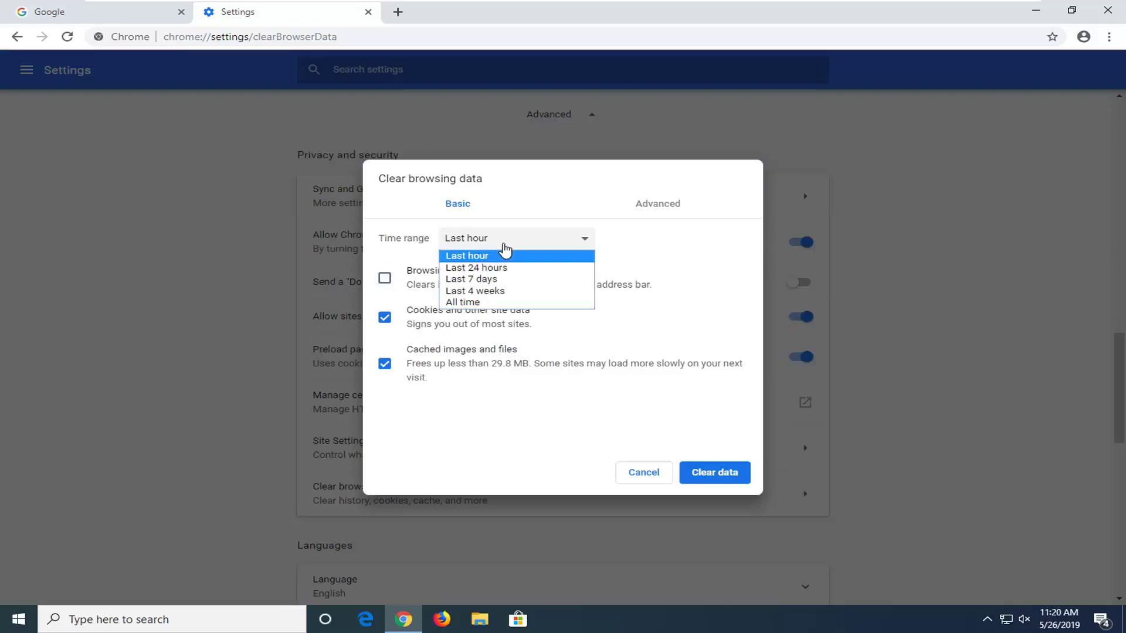
left_click(473, 303)
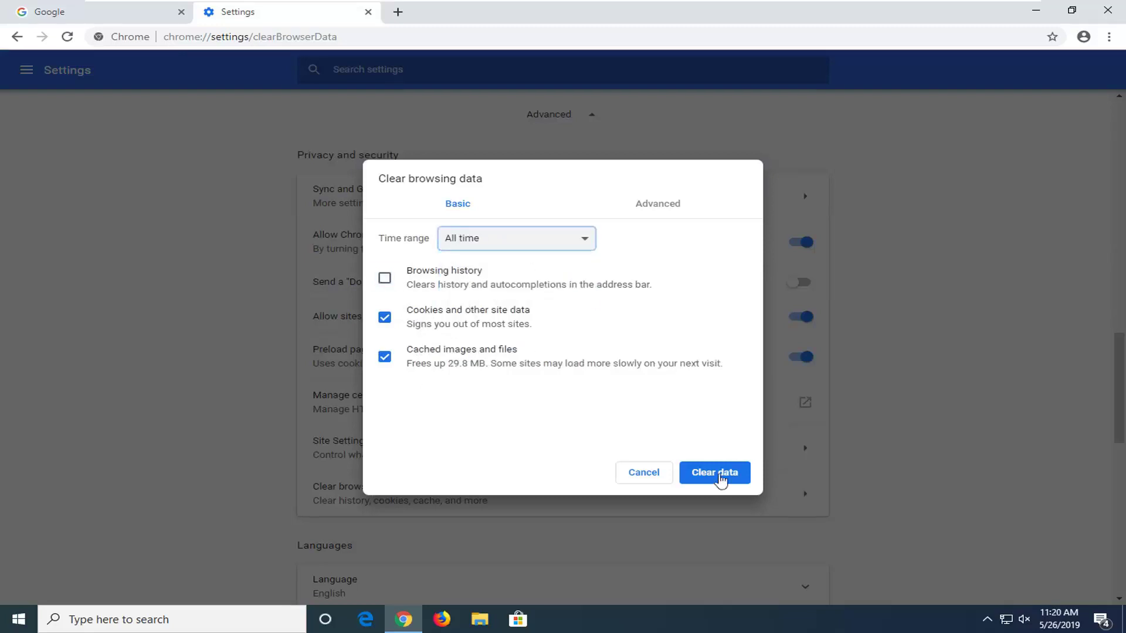
left_click(714, 472)
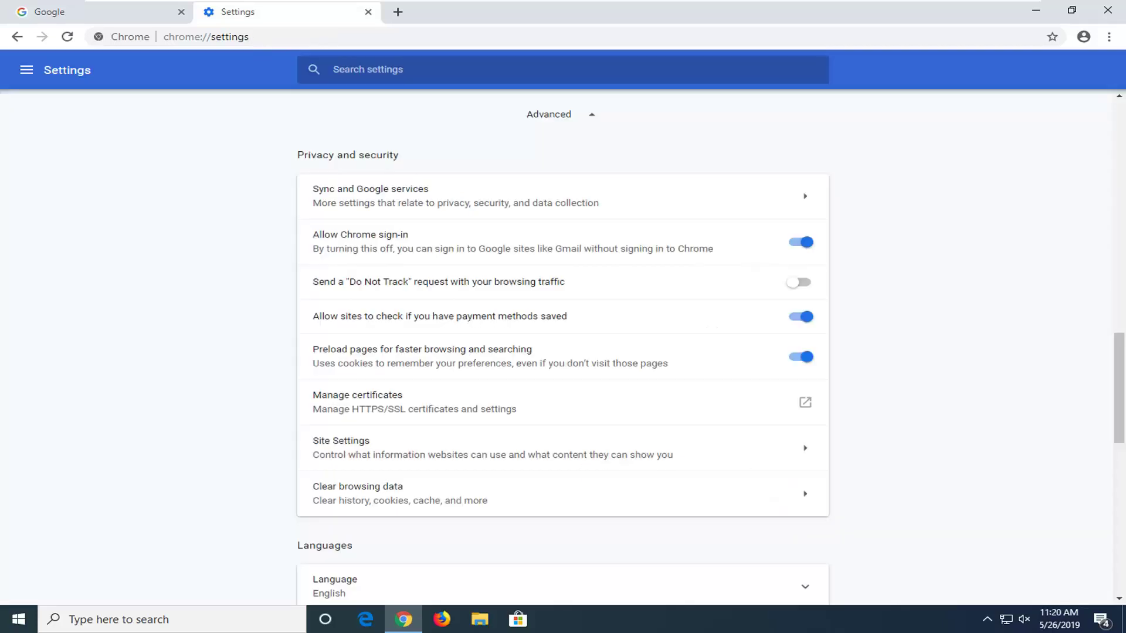
- Close the Chrome window with the title-bar X
left_click(1109, 10)
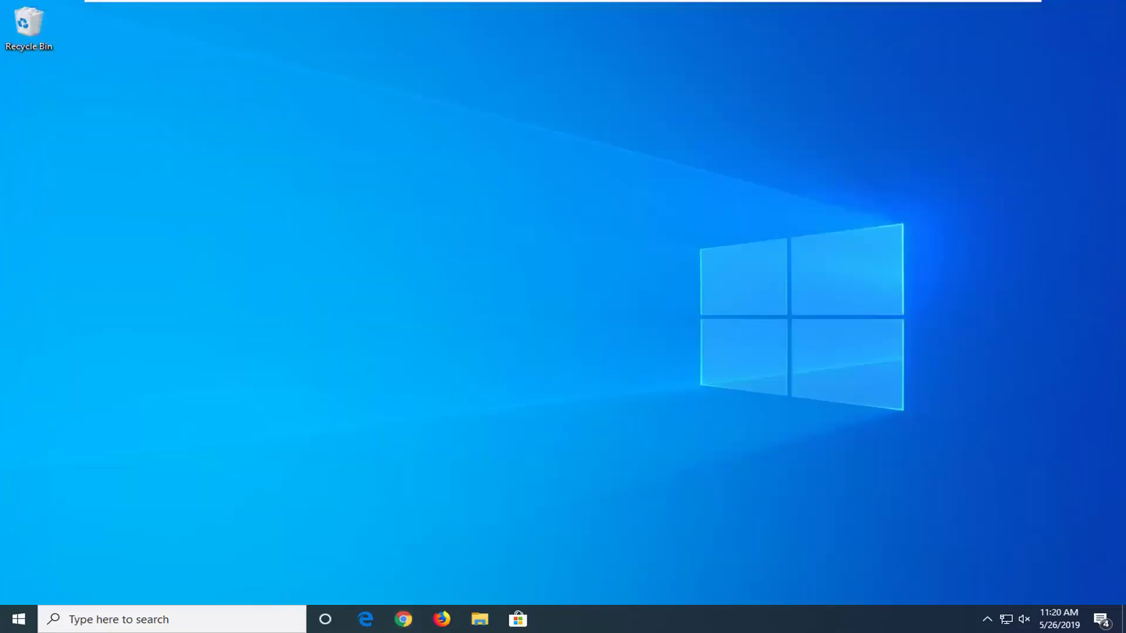